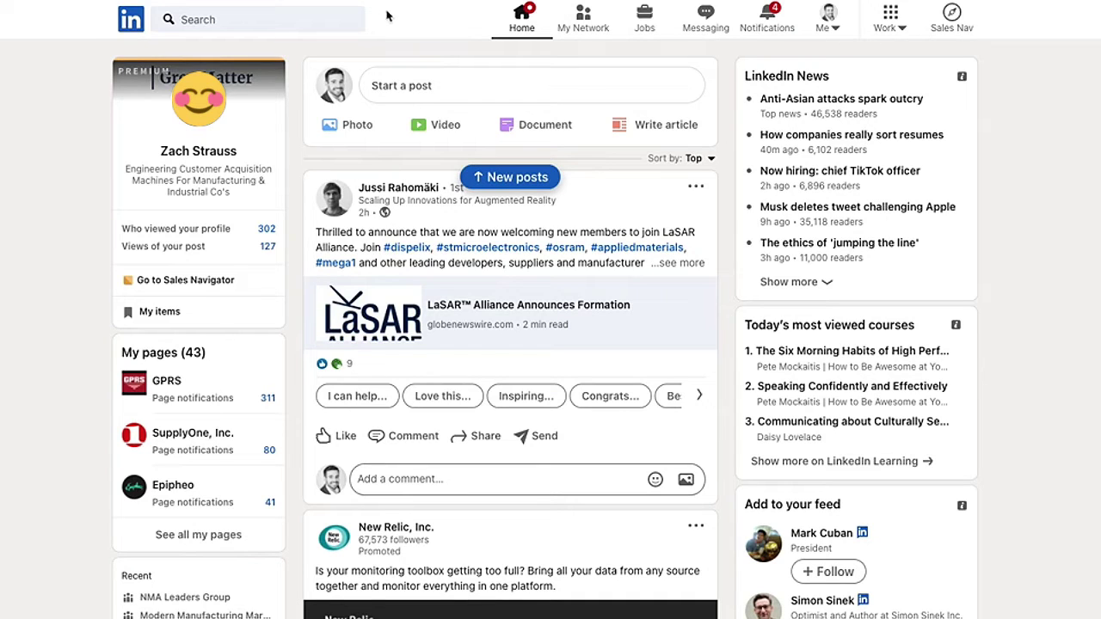
# Open Sales Navigator's lead filters and add Machinery as the industry.
pyautogui.click(952, 15)
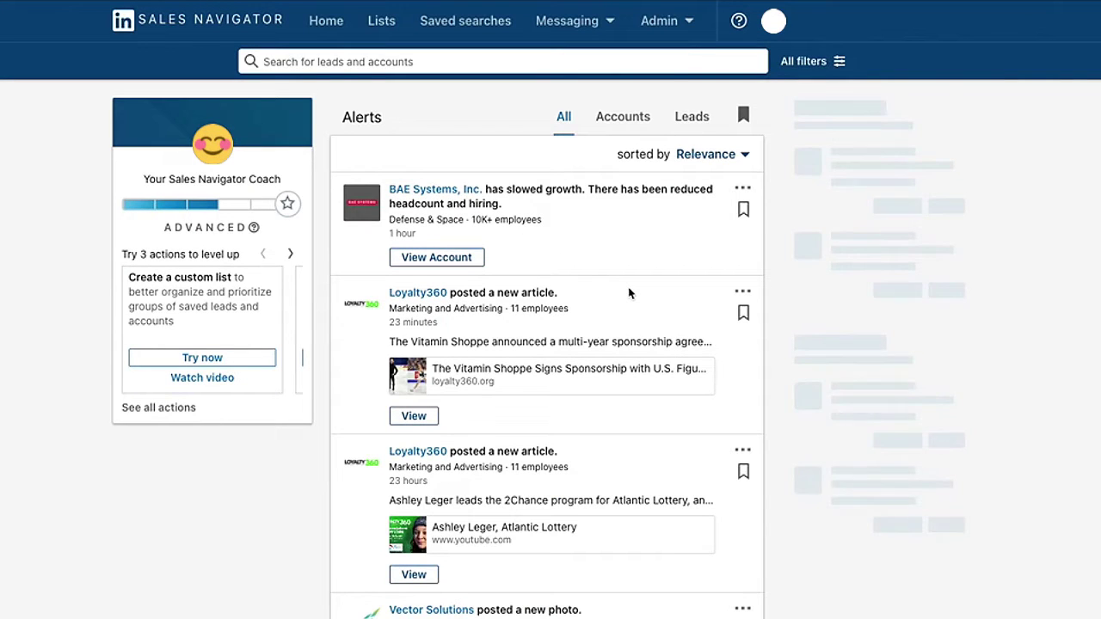
pyautogui.click(807, 55)
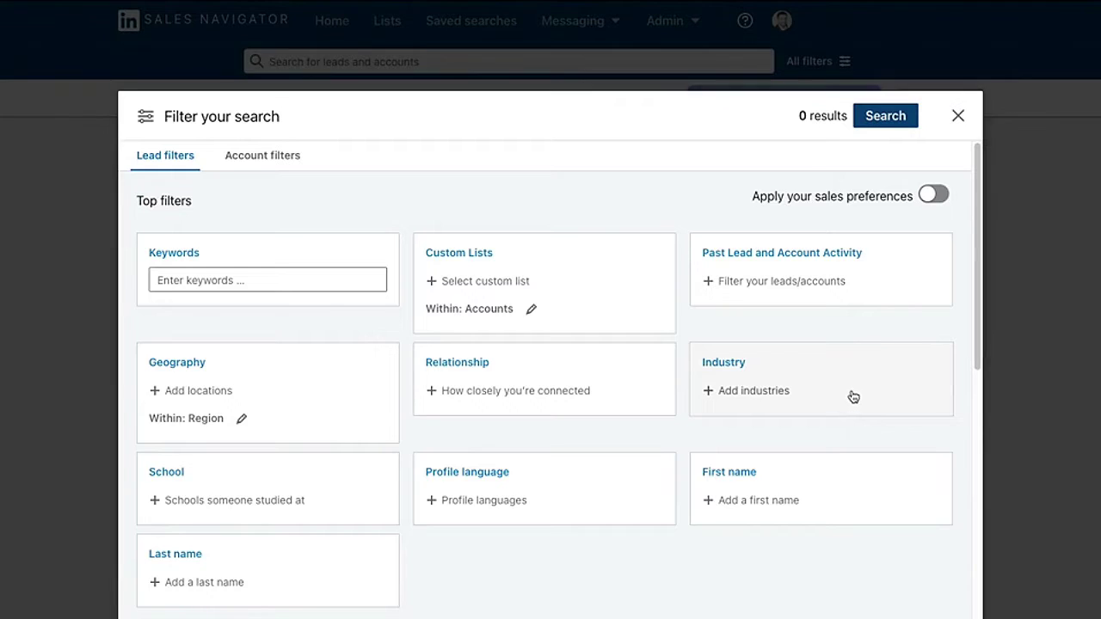
pyautogui.click(851, 395)
pyautogui.write('Mac')
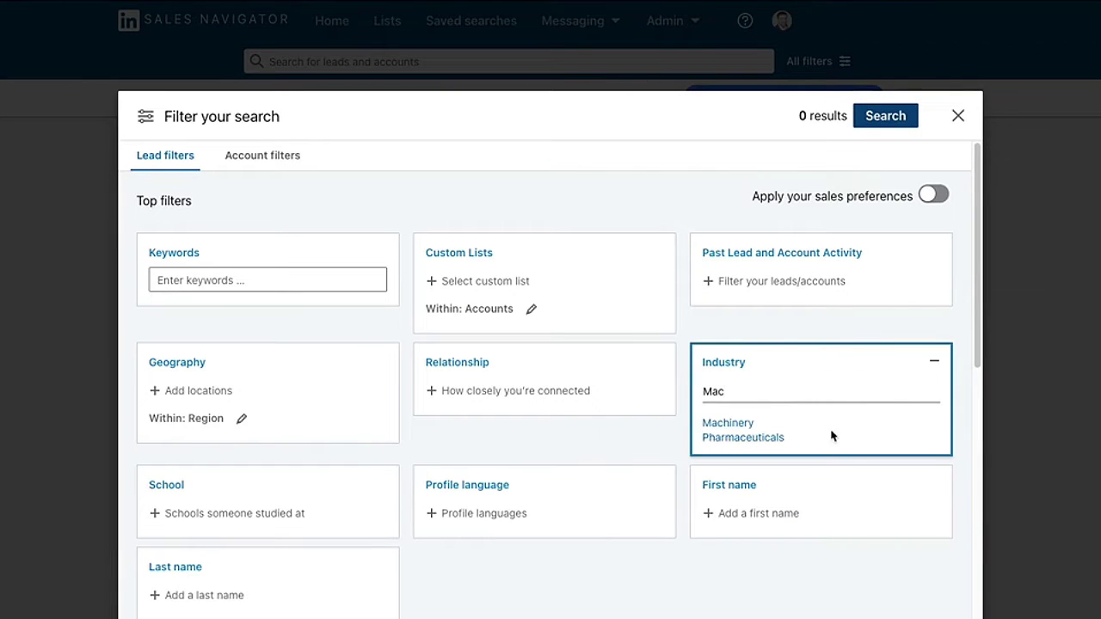
pyautogui.click(727, 422)
# Add California, United States and Ohio, United States to the geography filter.
pyautogui.click(227, 383)
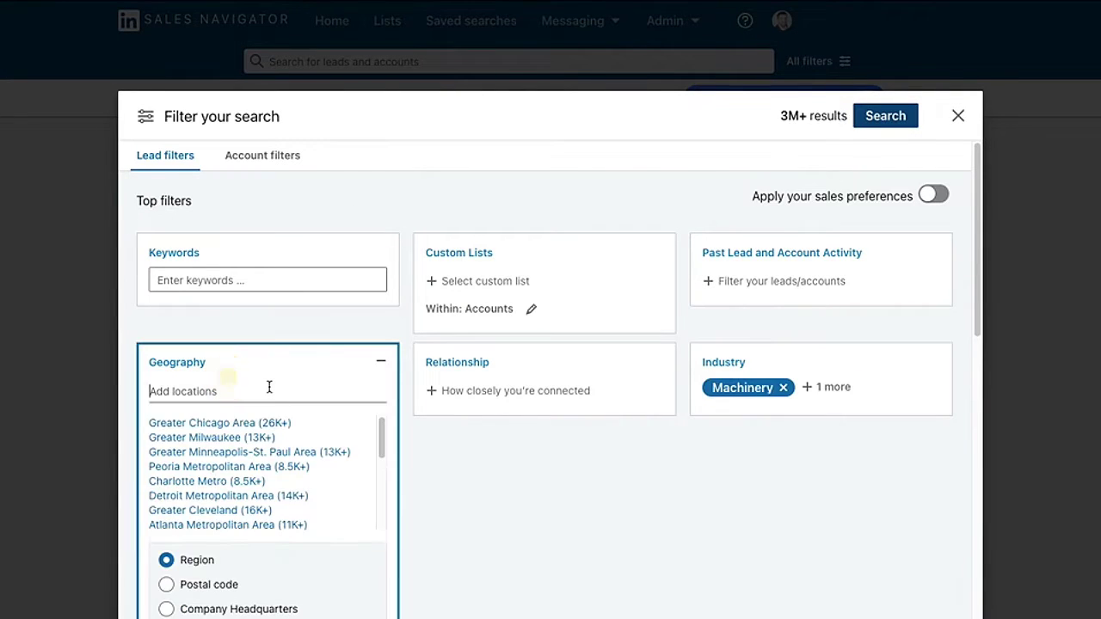
pyautogui.write('Cali')
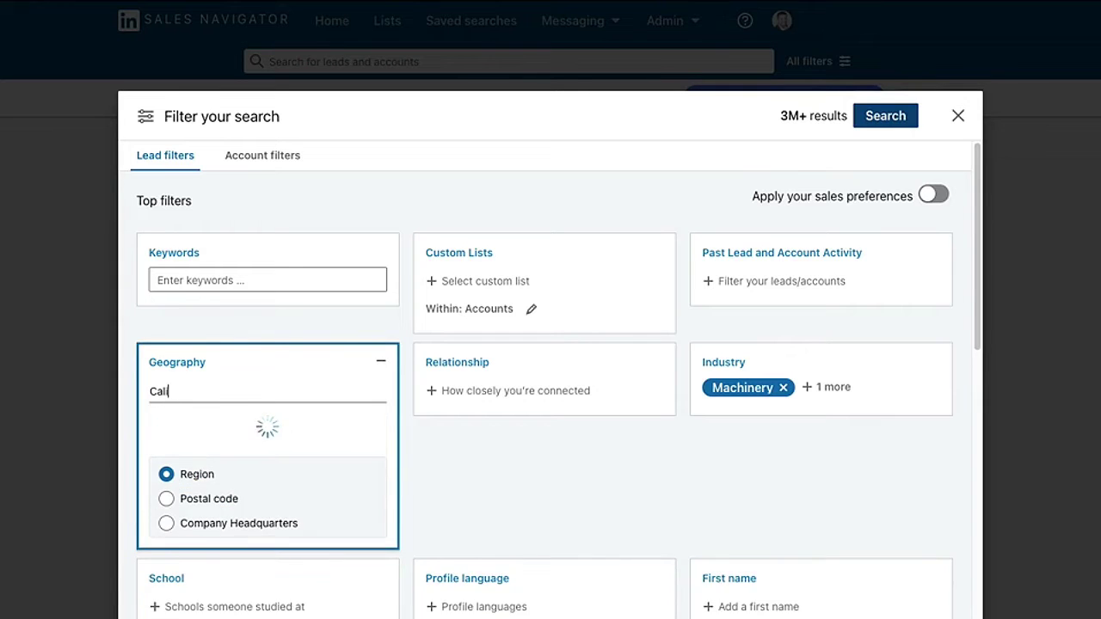
pyautogui.click(249, 422)
pyautogui.write('Ohio')
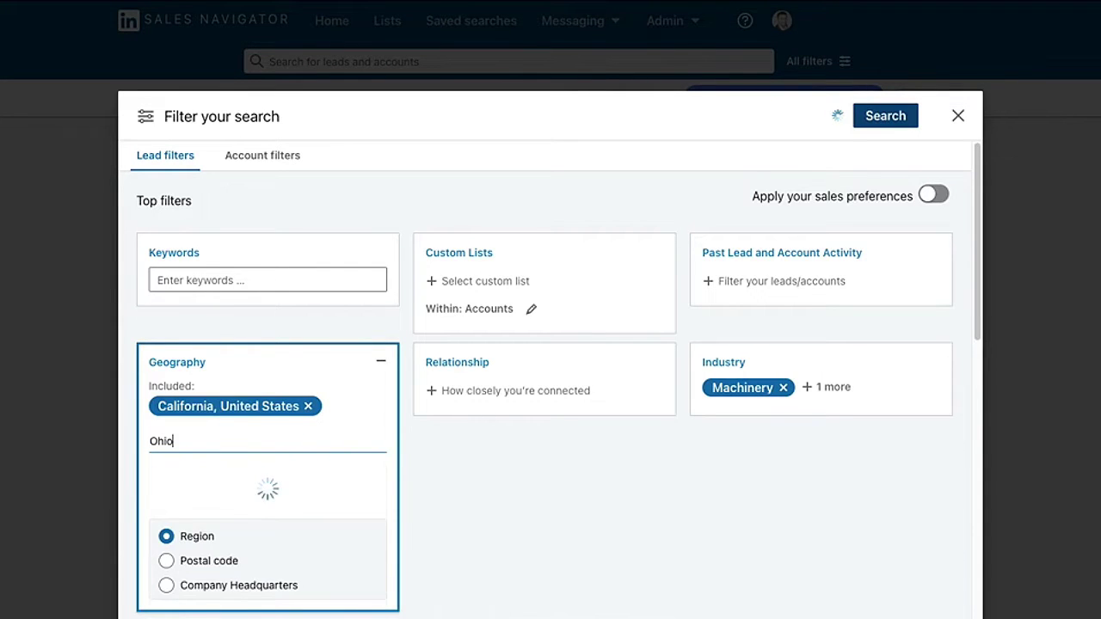
pyautogui.click(241, 470)
pyautogui.scroll(-3, 559, 438)
pyautogui.click(624, 363)
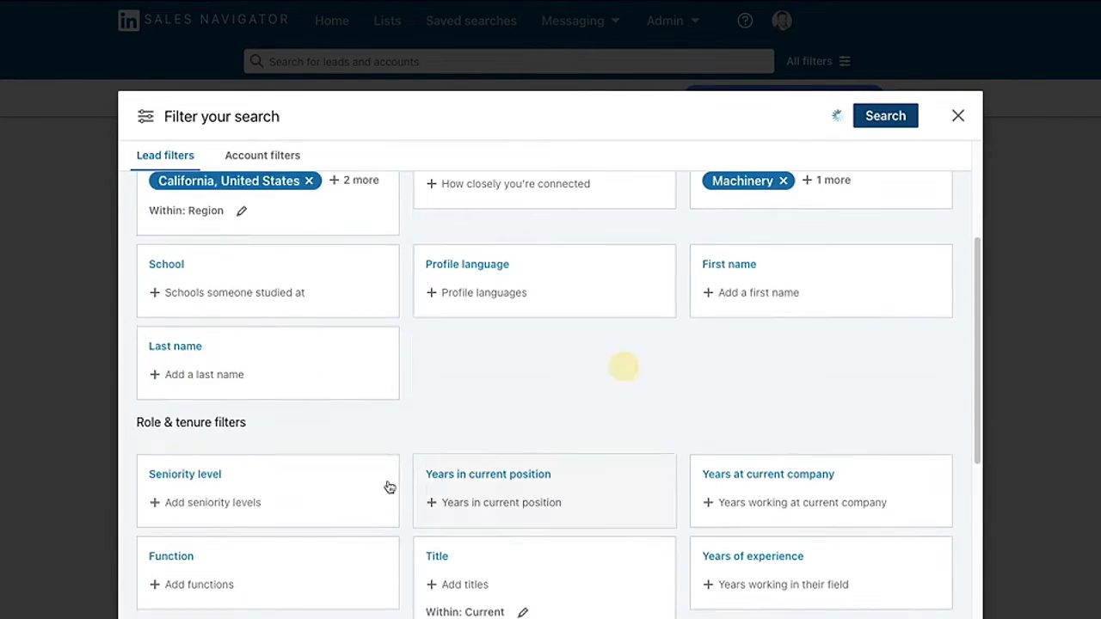
# Add CEO, Owner and Small Business Owner to the job title filter.
pyautogui.scroll(-1, 570, 525)
pyautogui.click(518, 534)
pyautogui.write('ceo')
pyautogui.press('Return')
pyautogui.write('Owner')
pyautogui.press('Return')
pyautogui.scroll(-1, 538, 502)
pyautogui.write('Small Business Owner')
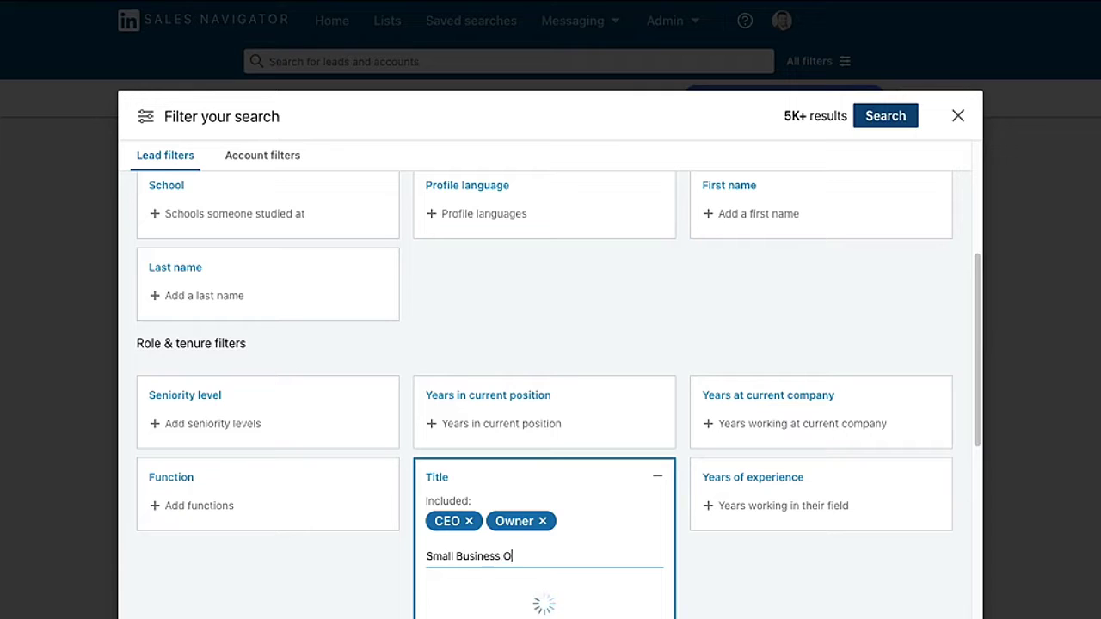
pyautogui.click(435, 590)
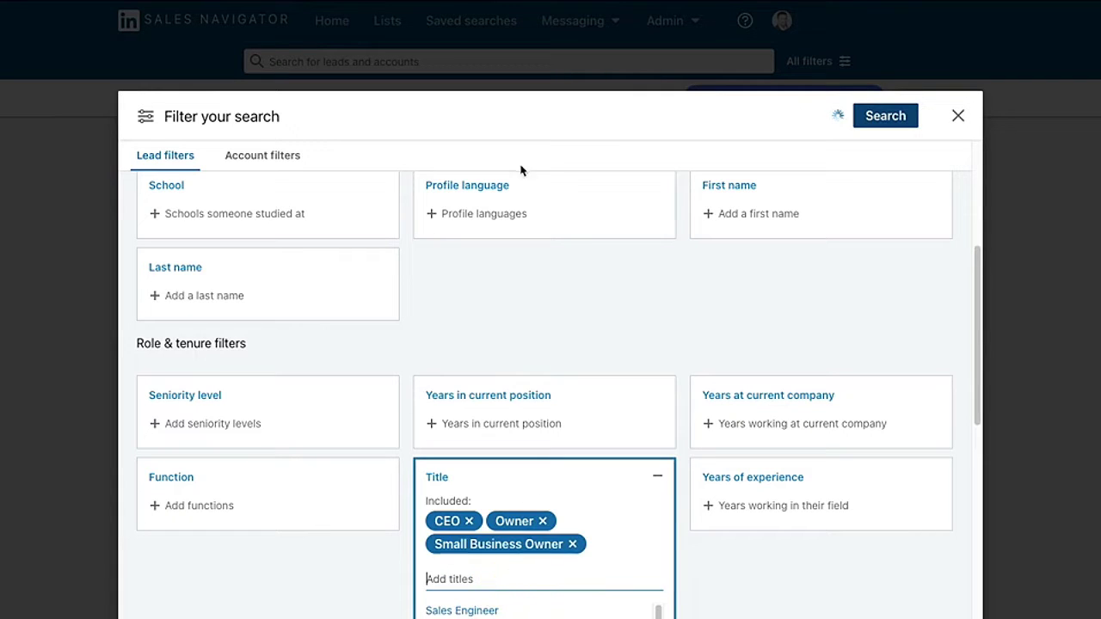
pyautogui.click(700, 258)
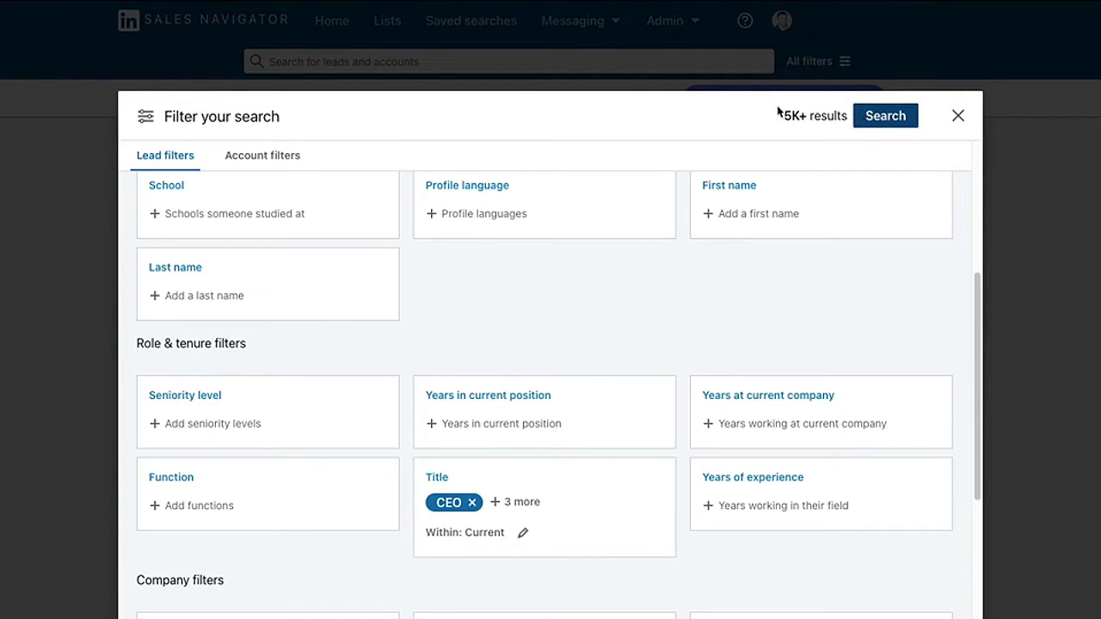
# Limit company headcount to 1-10 and 11-50 employees and run the lead search.
pyautogui.scroll(-2, 576, 258)
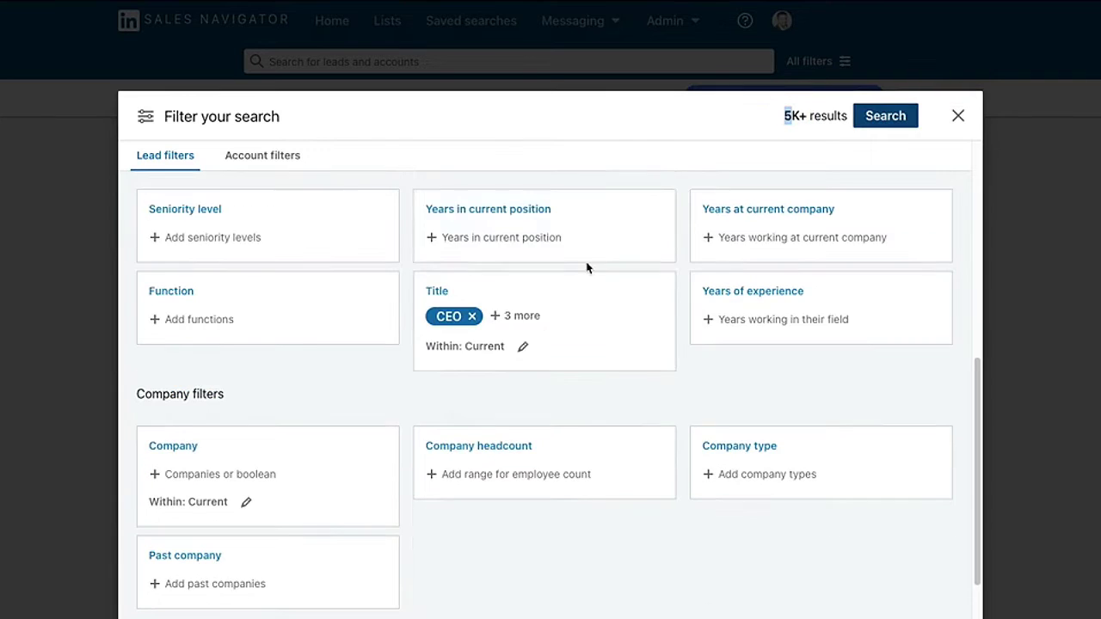
pyautogui.click(555, 469)
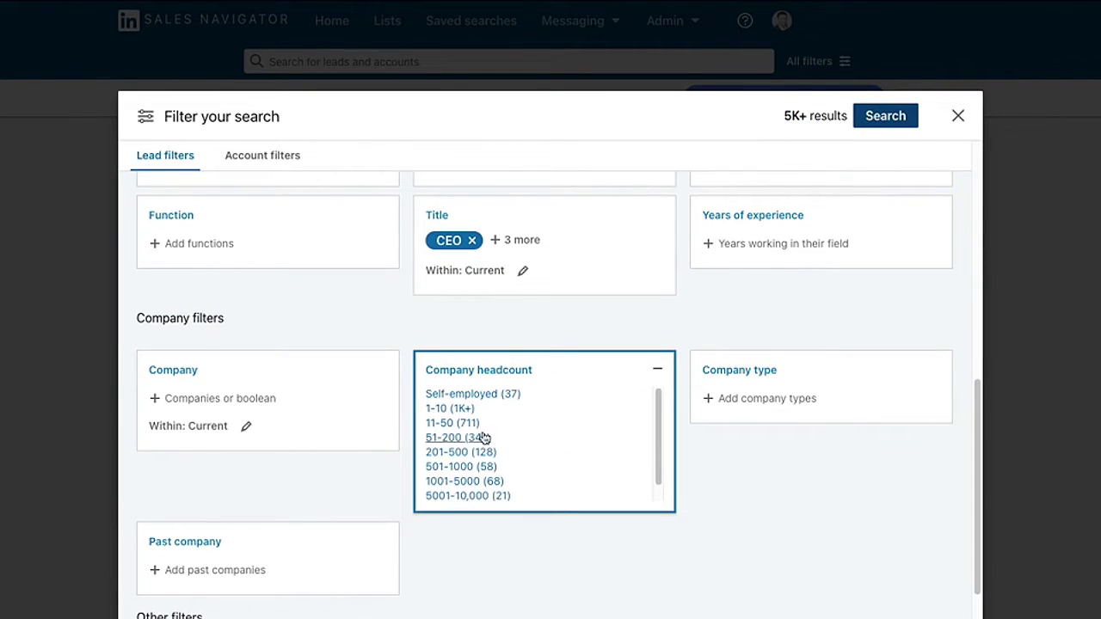
pyautogui.click(456, 422)
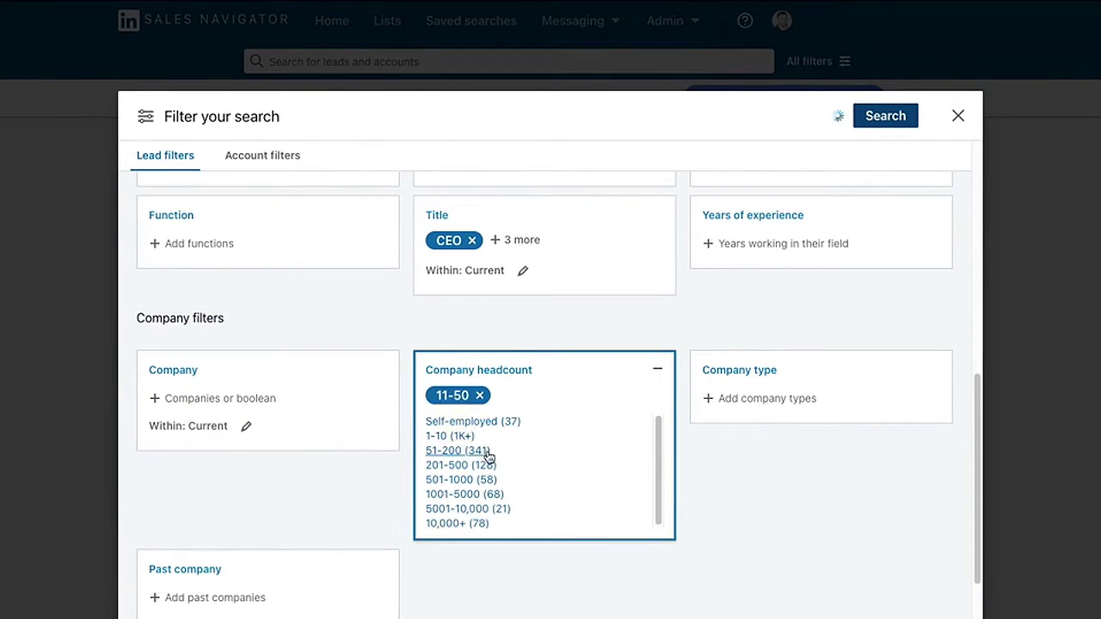
pyautogui.click(461, 435)
pyautogui.click(644, 330)
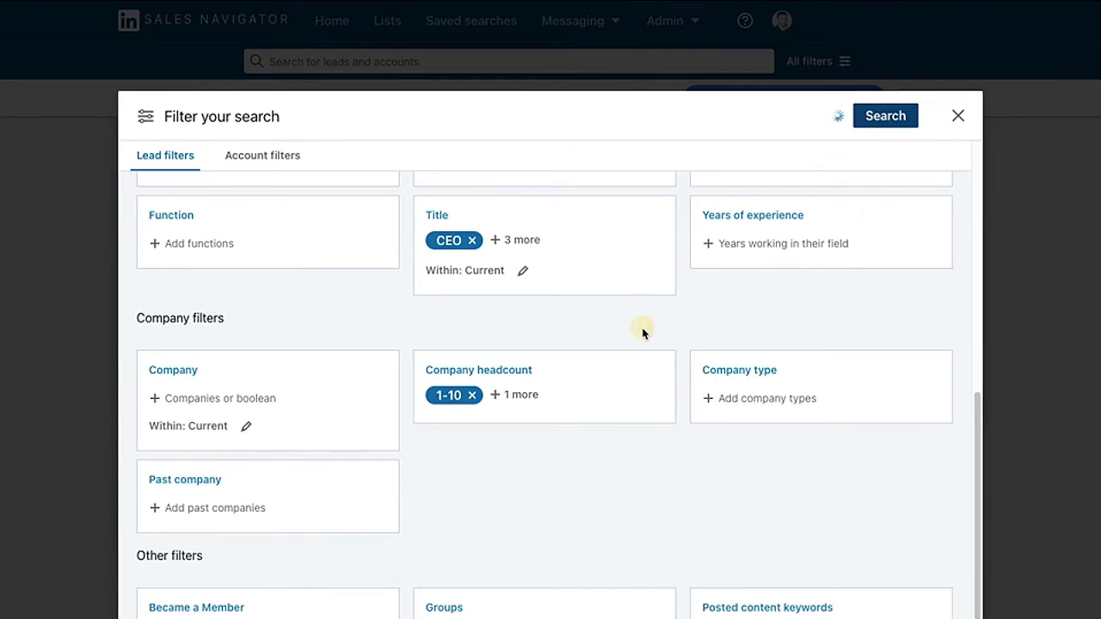
pyautogui.scroll(5, 659, 340)
pyautogui.click(890, 122)
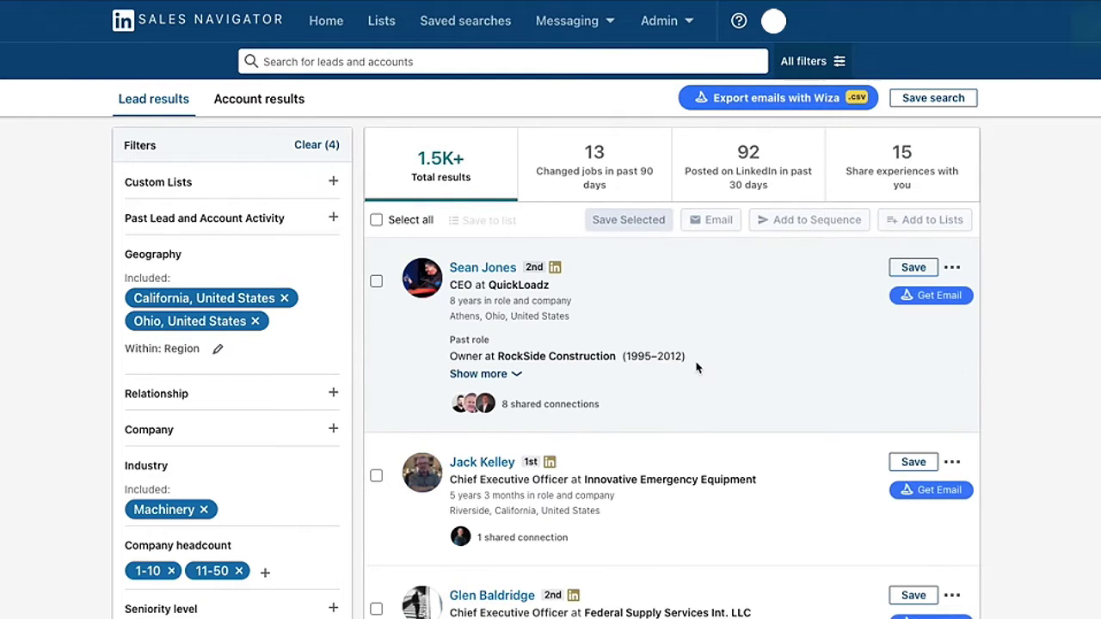
# Scroll through the roughly 1.5K matching lead results.
pyautogui.scroll(-1, 739, 361)
pyautogui.scroll(-9, 740, 353)
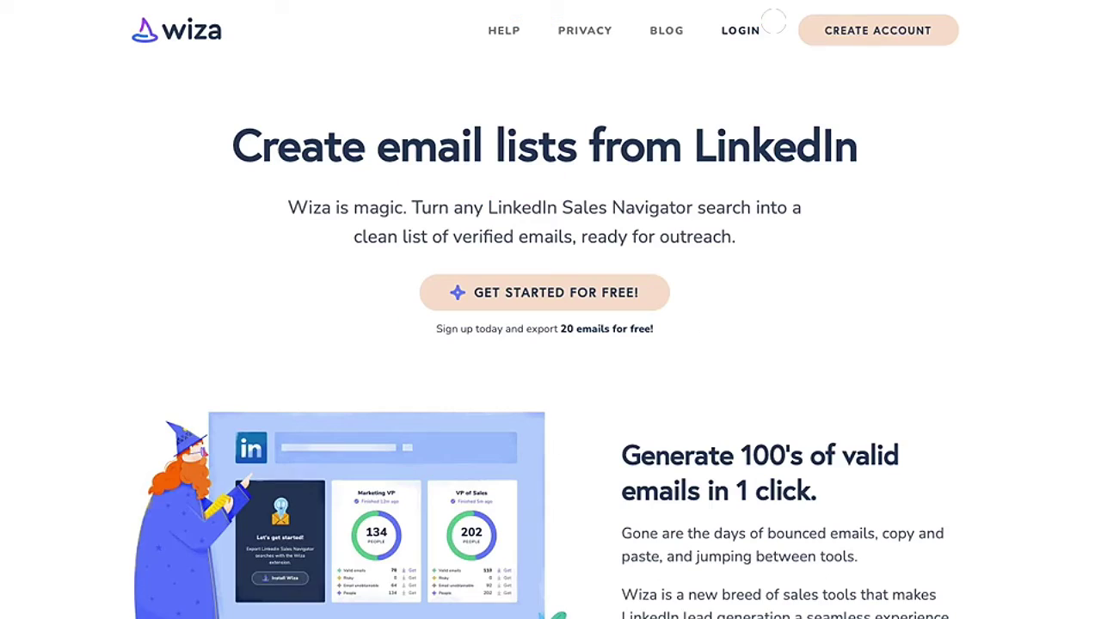
# Log in to Wiza with the saved LastPass credentials and send the filtered search to Wiza.
pyautogui.click(739, 31)
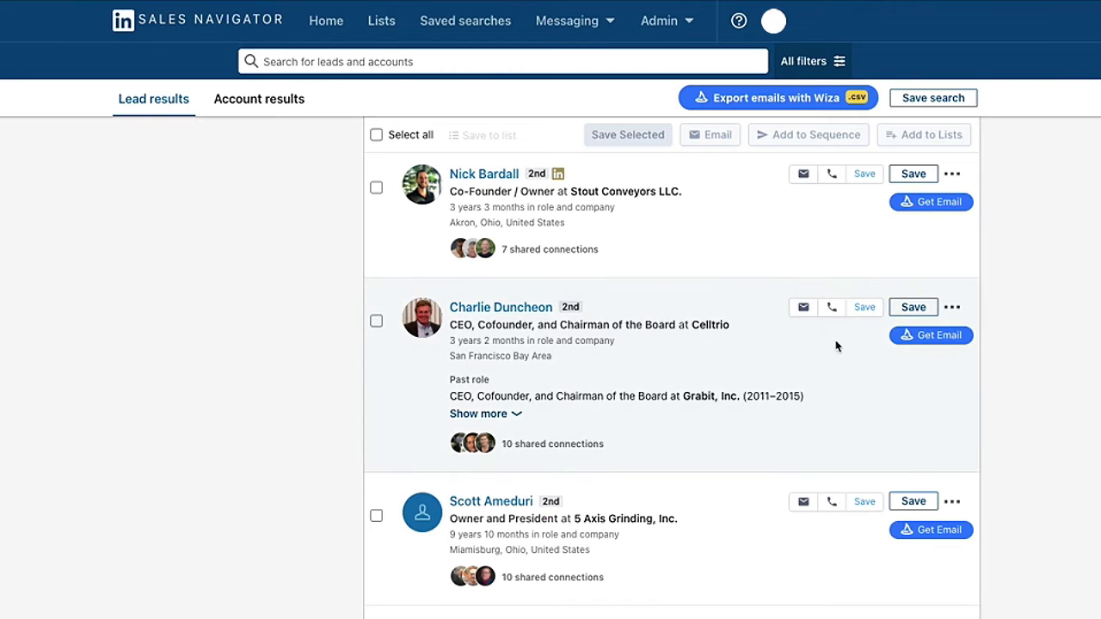
pyautogui.scroll(-8, 832, 335)
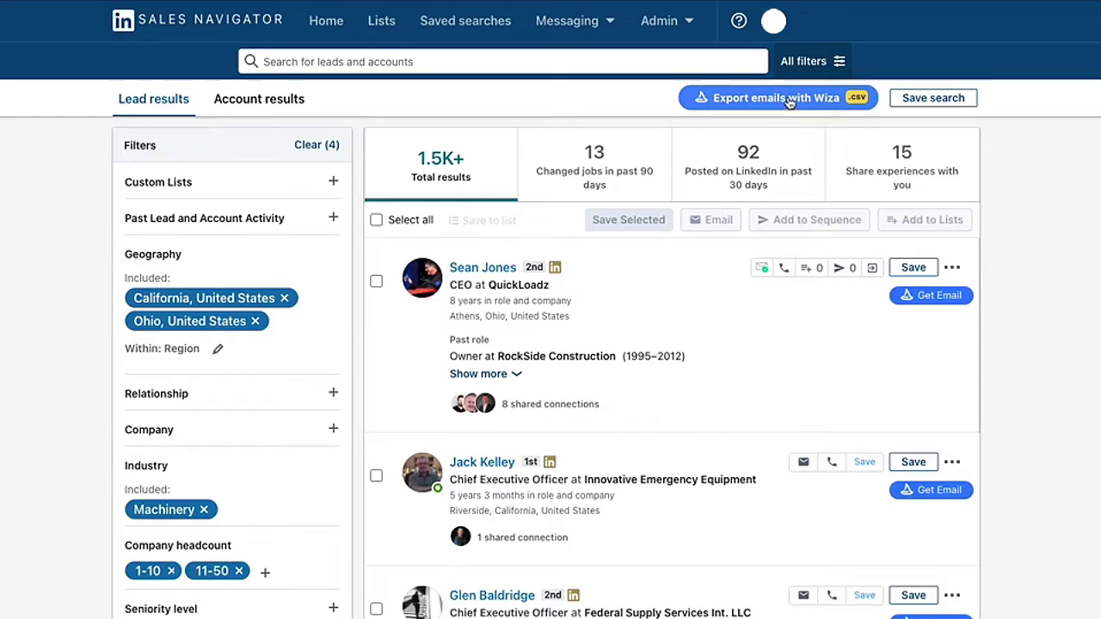
pyautogui.click(786, 98)
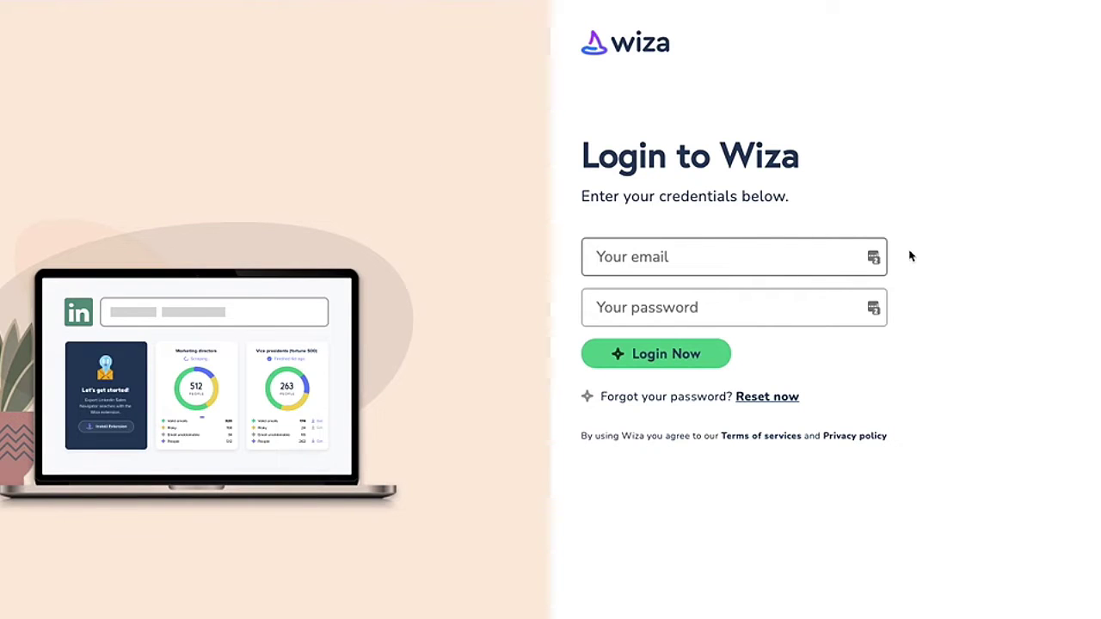
pyautogui.click(875, 257)
pyautogui.click(773, 358)
pyautogui.click(687, 352)
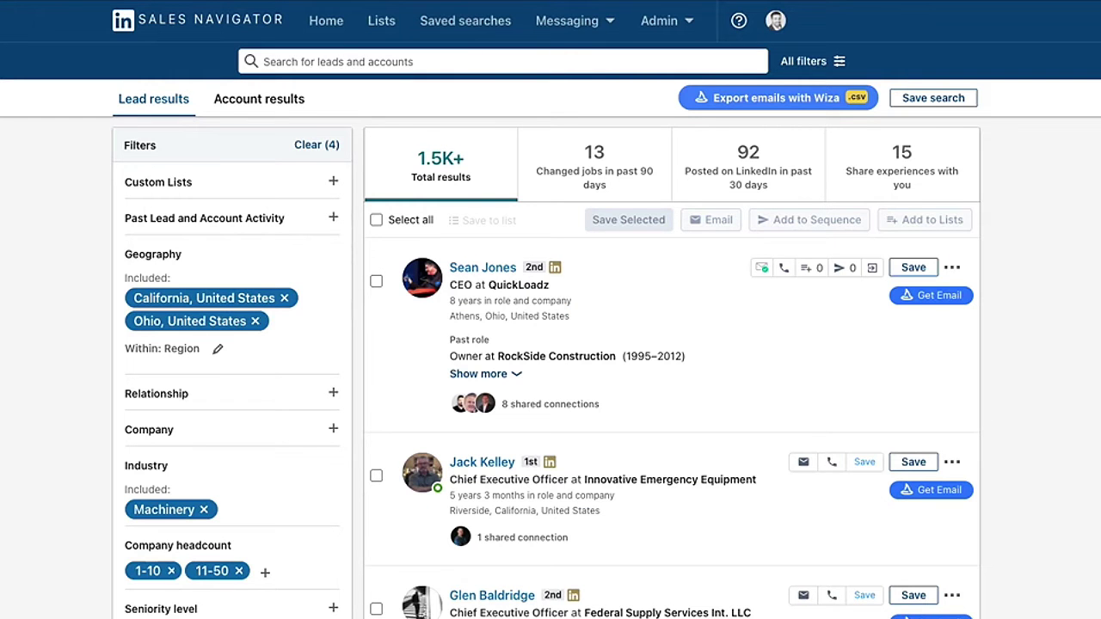
pyautogui.click(783, 103)
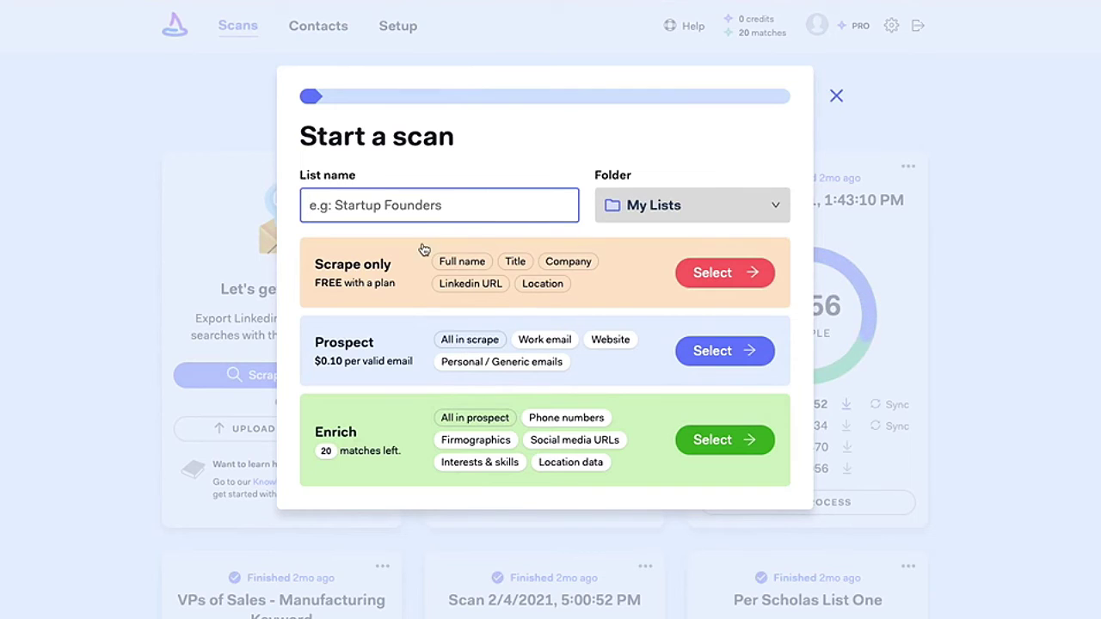
# Enter 'CEOs Cali & Ohio' as the new scan's list name.
pyautogui.write('CEOs Calif')
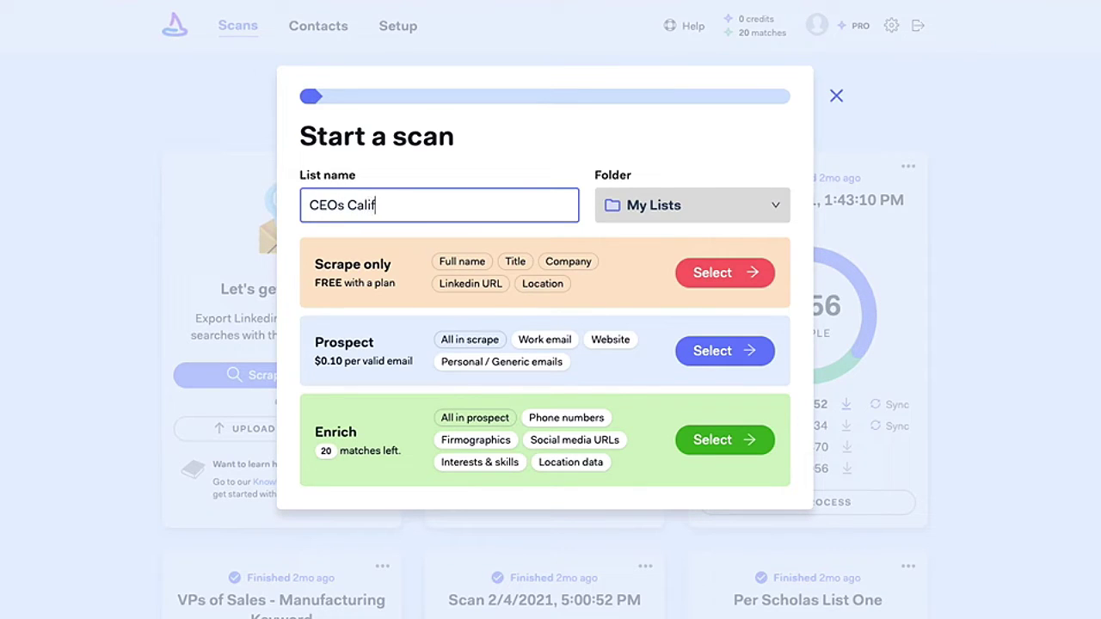
pyautogui.press('BackSpace')
pyautogui.press('BackSpace')
pyautogui.write('& Ohio')
# Choose a Prospect scan of ~1600 contacts with personal and generic company email fallbacks turned off.
pyautogui.click(755, 352)
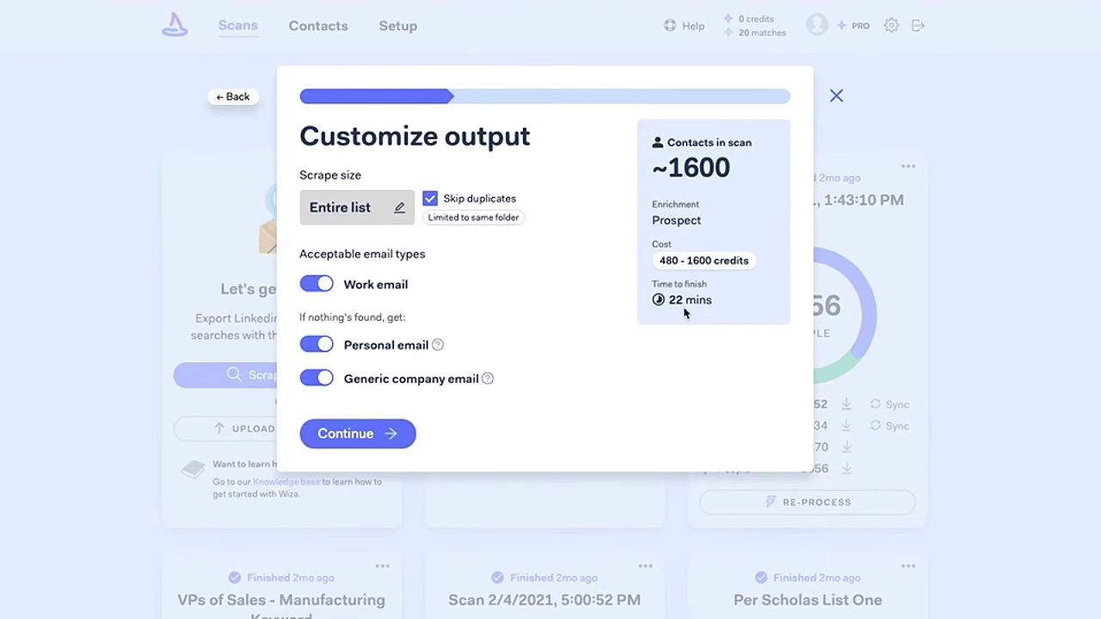
pyautogui.moveTo(670, 167); pyautogui.dragTo(740, 169)
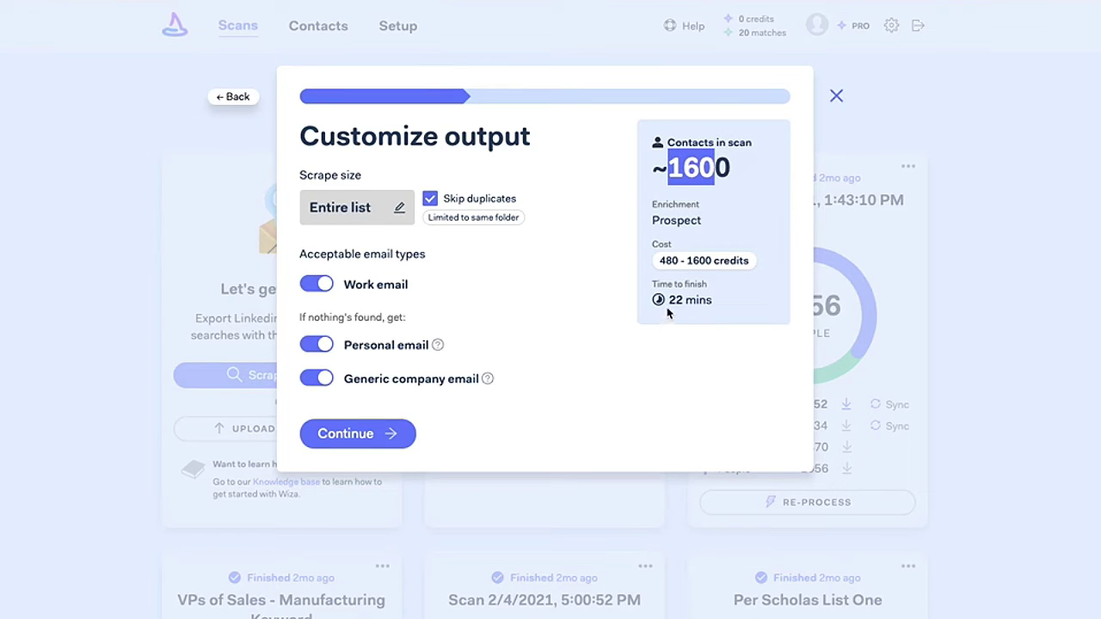
pyautogui.moveTo(670, 300); pyautogui.dragTo(700, 300)
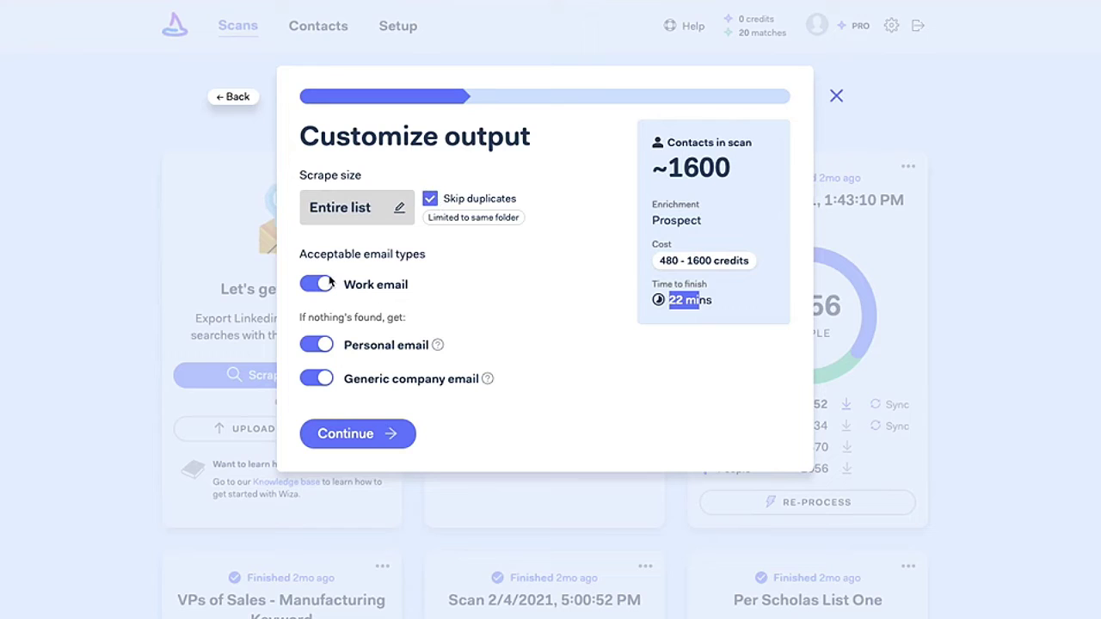
pyautogui.click(323, 346)
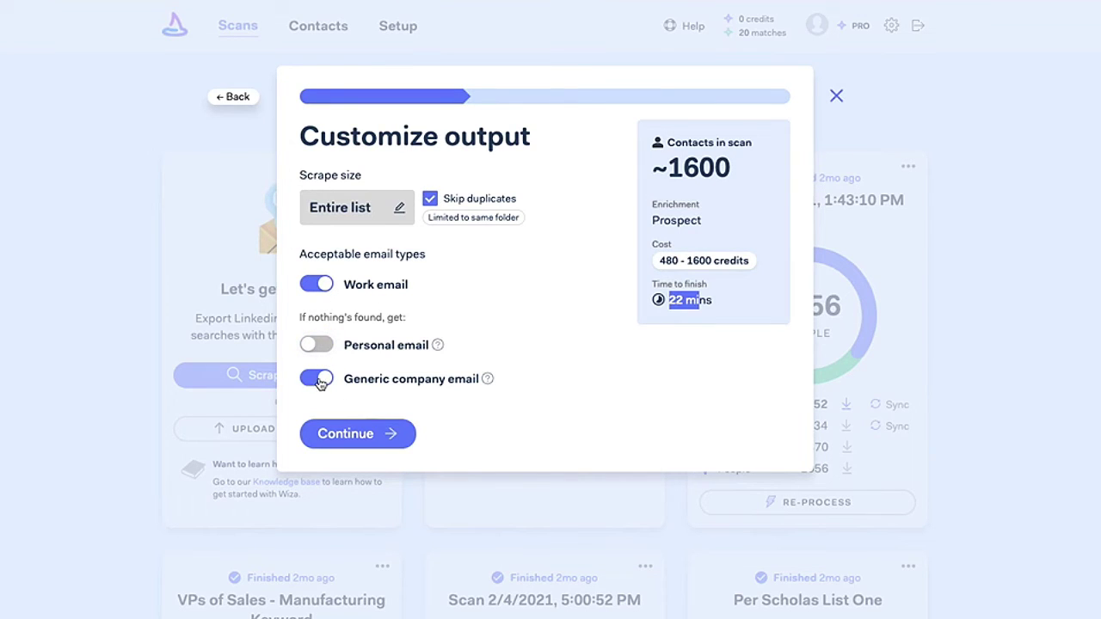
pyautogui.click(318, 381)
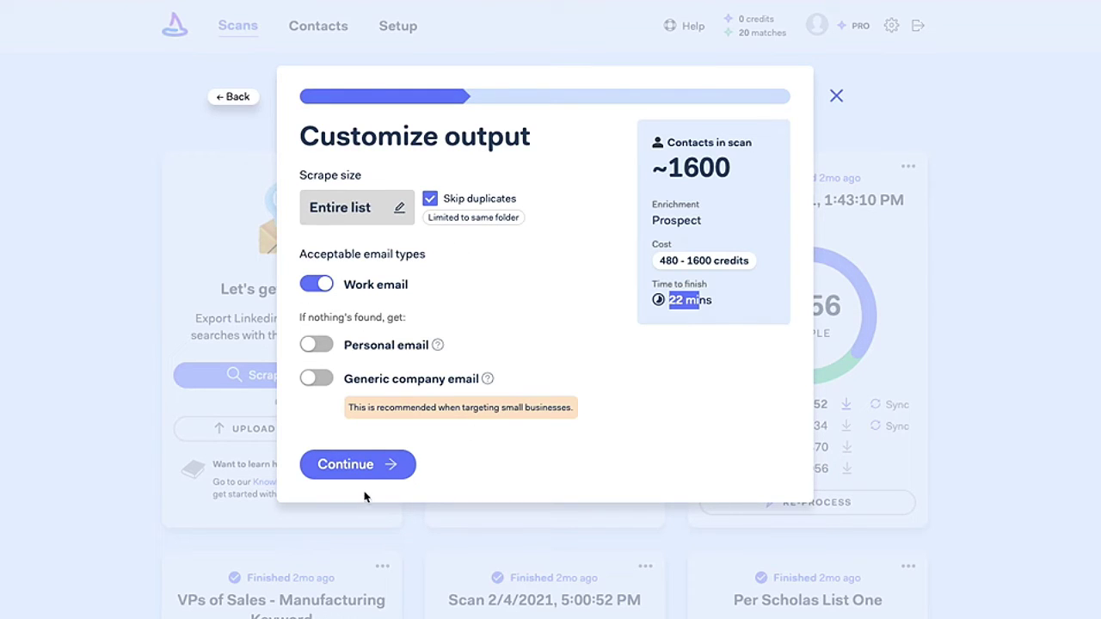
pyautogui.click(366, 467)
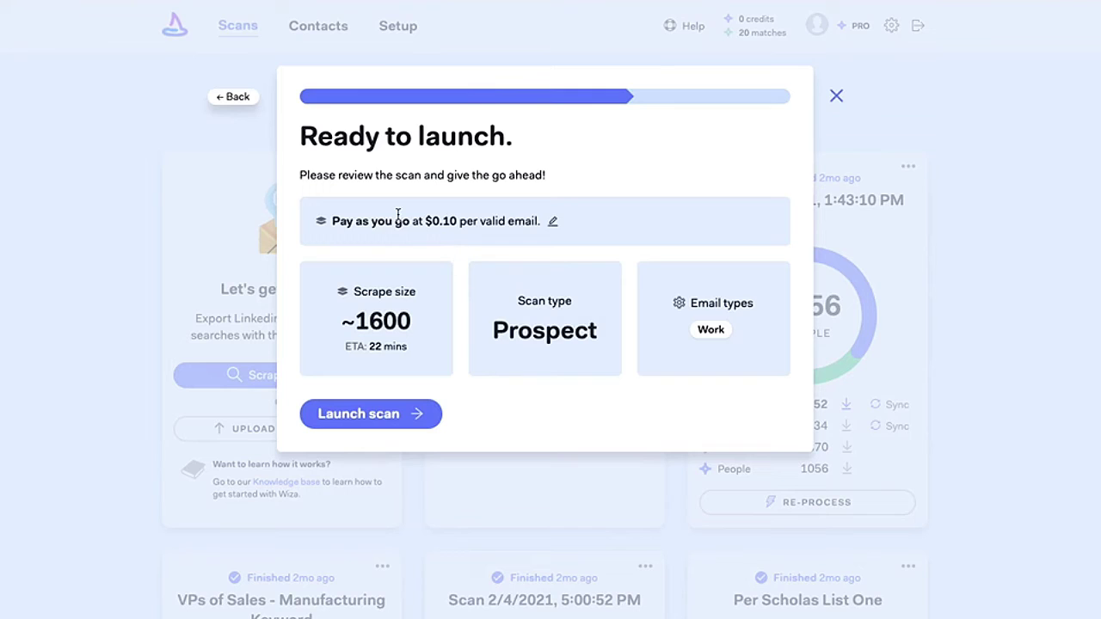
# Check the $0.10 per valid email pricing and launch the scan.
pyautogui.moveTo(398, 217); pyautogui.dragTo(541, 222)
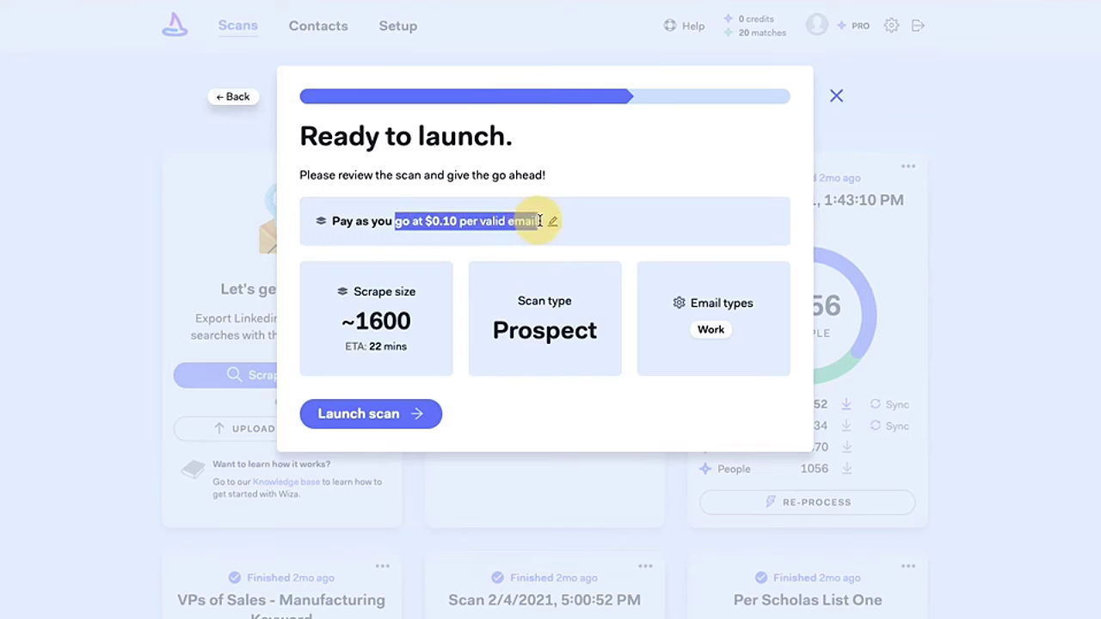
pyautogui.click(365, 411)
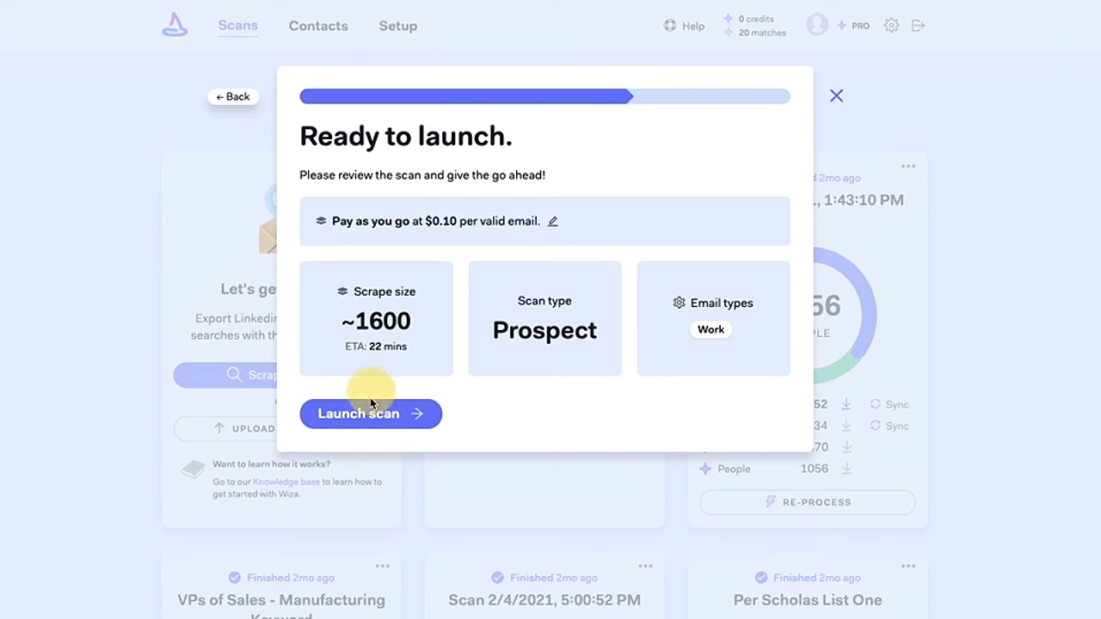